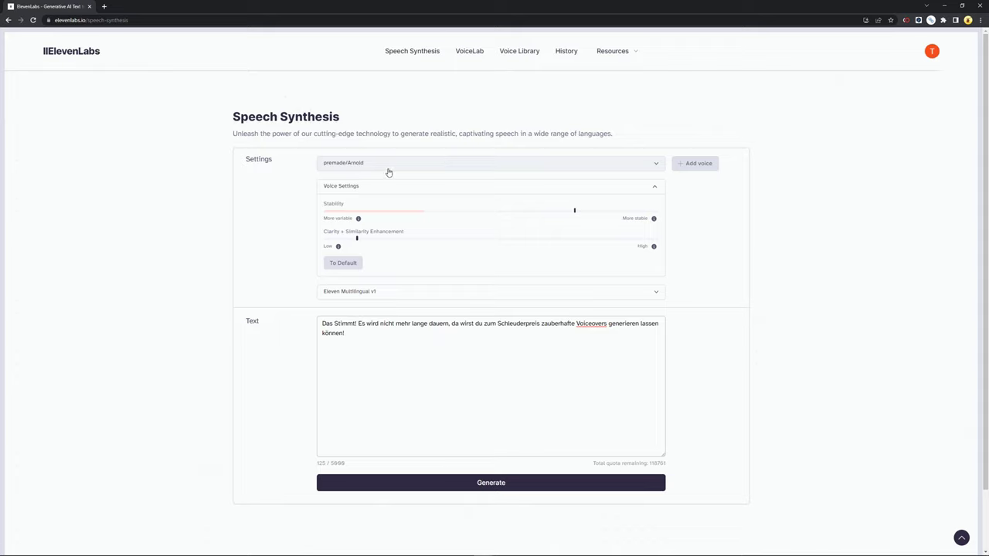
Clear all the existing German text from the Speech Synthesis text box
left_click(401, 358)
key("ctrl+a")
key("BackSpace")
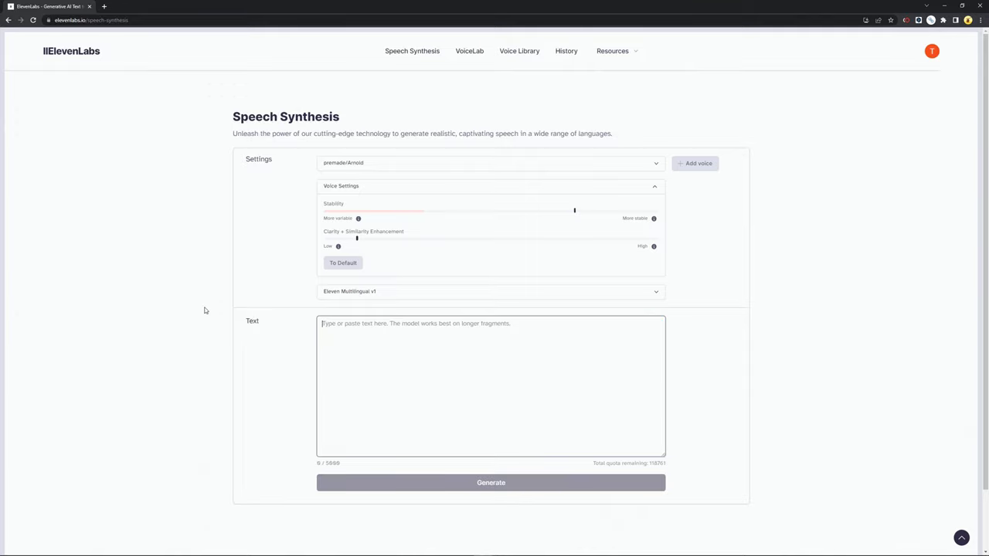
left_click(204, 310)
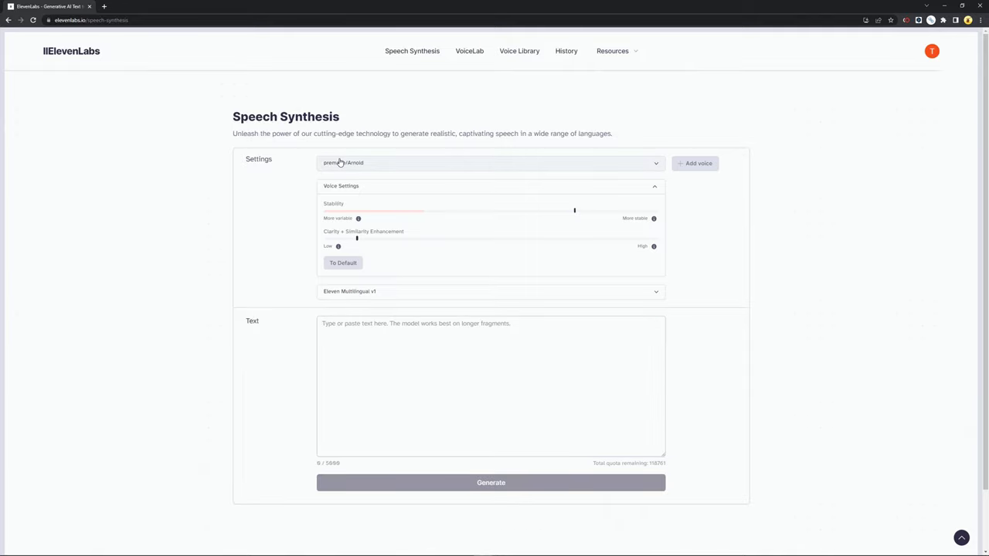
Open the Instant Voice Cloning form in VoiceLab to view its fields, and close it without adding a voice
left_click(470, 50)
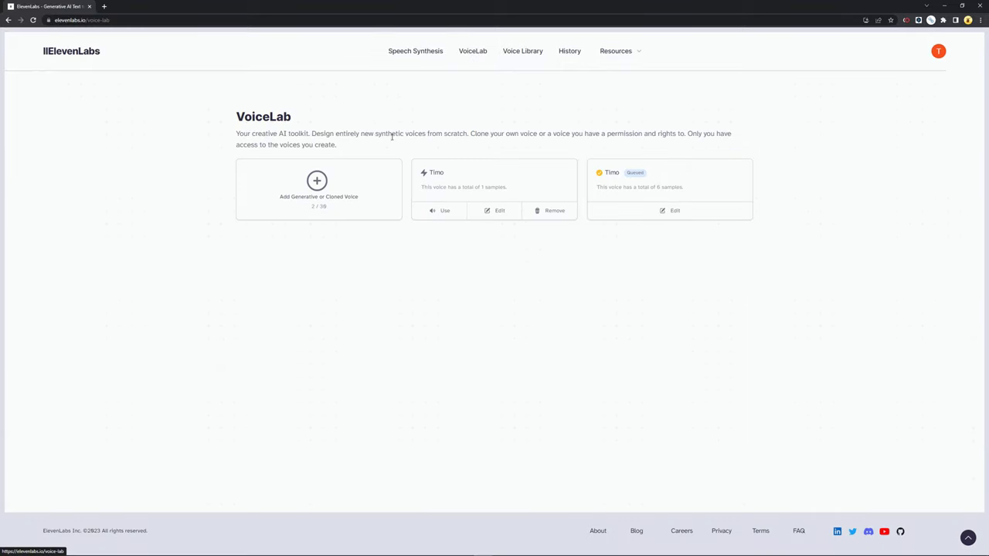
left_click(317, 186)
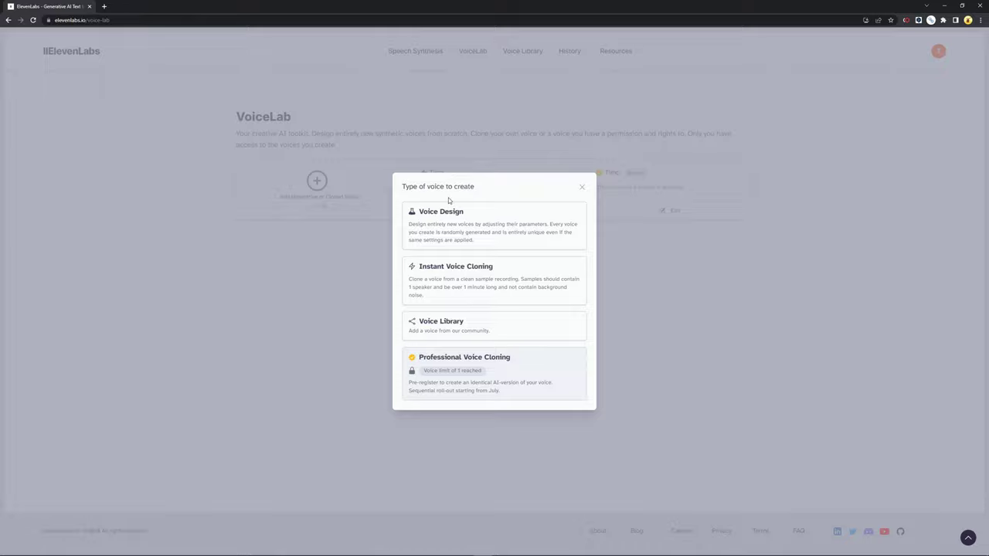
left_click(447, 287)
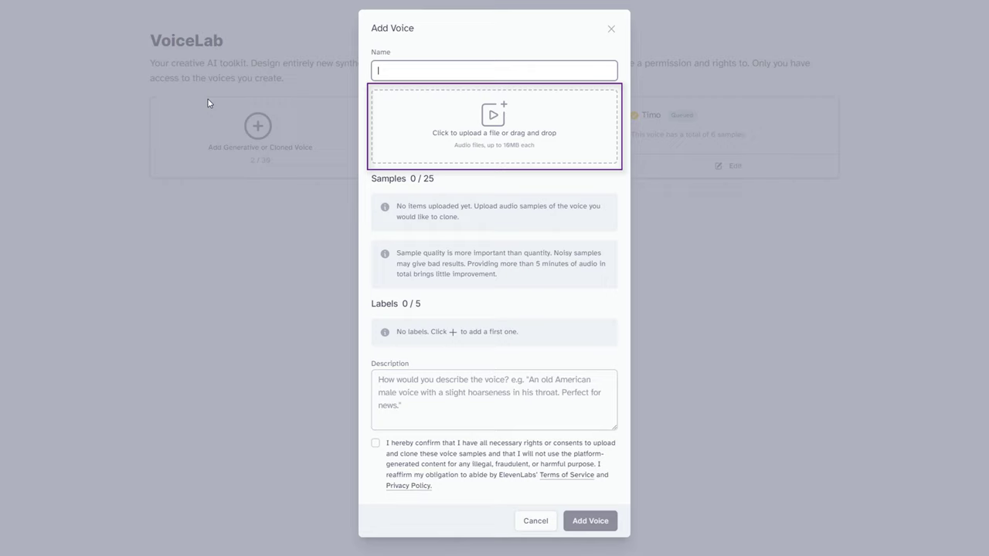
left_click(537, 527)
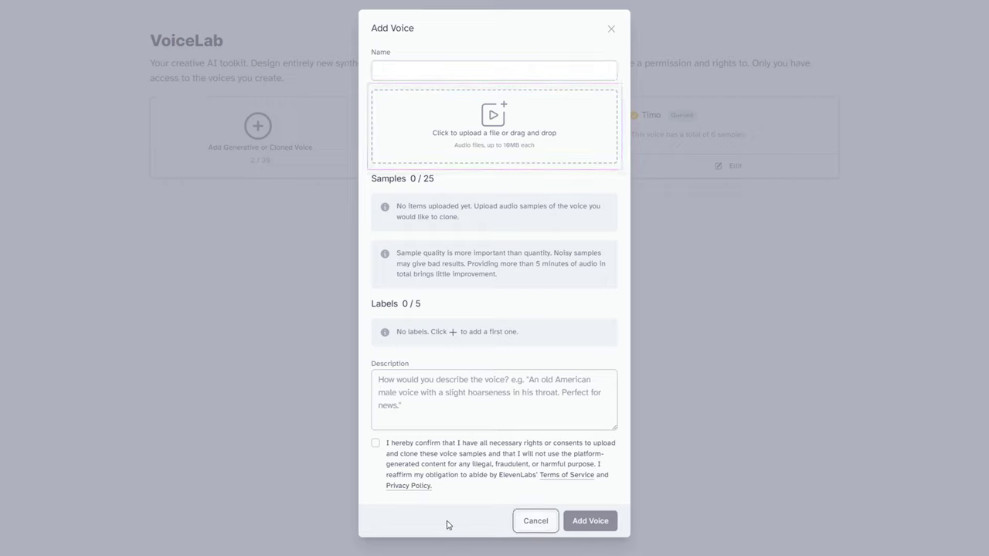
left_click(536, 522)
scroll(531, 519, "up", 2)
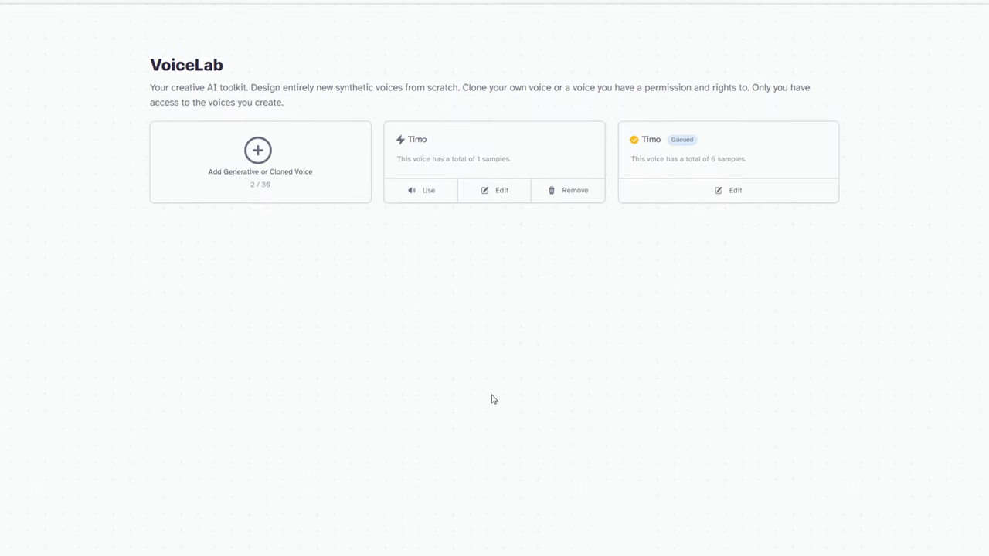
mouse_move(377, 163)
left_mouse_down()
mouse_move(452, 273)
mouse_move(601, 264)
mouse_move(627, 217)
mouse_move(614, 152)
mouse_move(371, 167)
left_mouse_up()
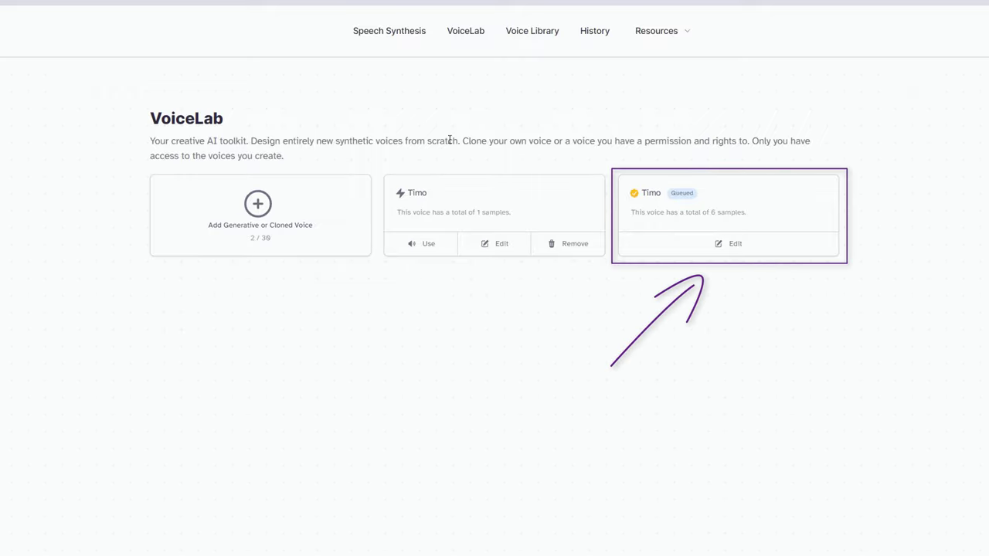
Return to Speech Synthesis and enter the German text beginning "In einer Welt, in der alle Tiere fliegen können"
left_click(415, 35)
left_click(377, 343)
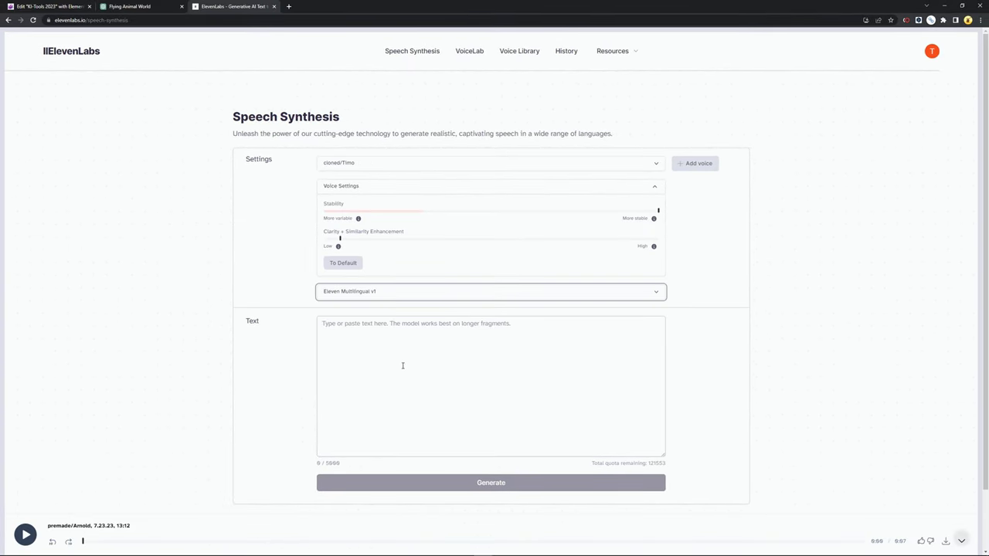
left_click(403, 365)
type("In einer Welt, in der alle Tiere fliegen können, würde der Himmel ständig von einer bunten Parade verschiedenster Arten bevölkert, von Elefanten, die majestätisch durch die Wolken gleiten, bis hin zu Mäusen, die in flirrenden Schwärmen durch die Lüfte wirbeln. Städte und Architektur würden sich völlig verändern, um mit dieser neuen Dimension der Tierwanderung zurechtzukommen, mit speziellen Schutzkonstruktionen und Durchgangszonen für fliegende Kreaturen aller Größen. Doch trotz der Herausforderungen würde diese fliegende Welt auch eine atemberaubende Schönheit offenbaren, wenn der Sonnenuntergang jeden Abend von der Silhouette tausender fliegender Tiere beleuchtet wird.")
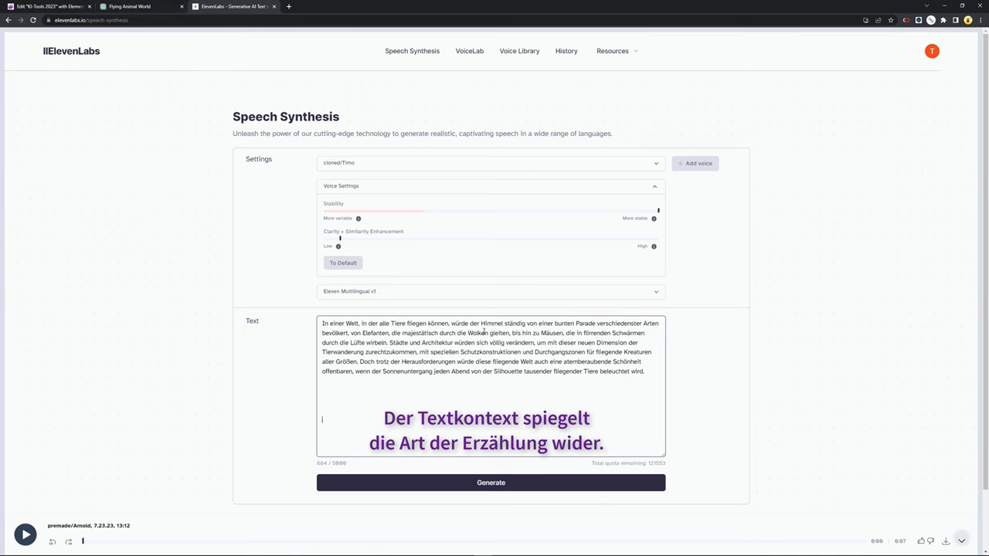
Insert paragraph breaks before "Städte und Architektur" and "Doch trotz der Herausforderungen", and generate the speech with the cloned voice
left_click(391, 344)
key("Return")
key("Return")
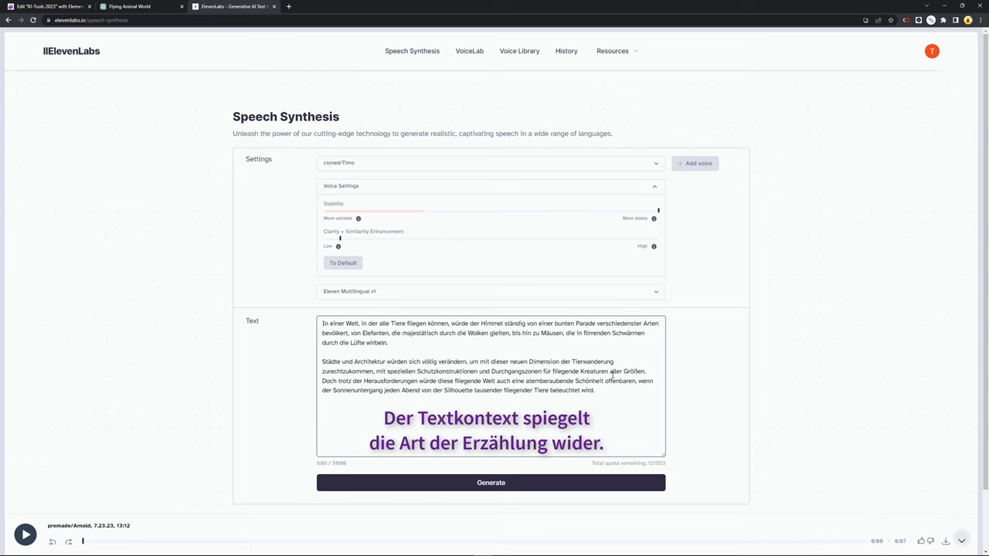
key("Return")
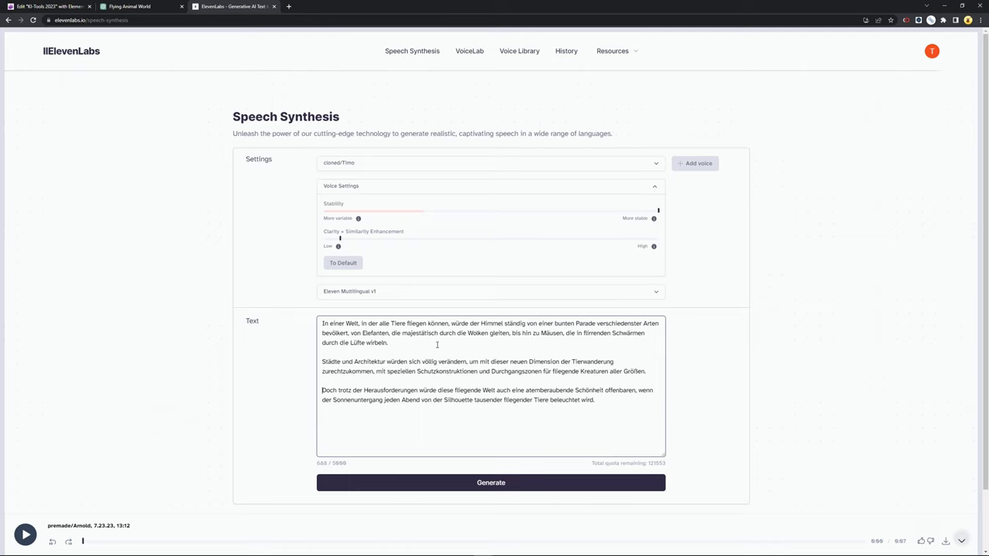
left_click(441, 485)
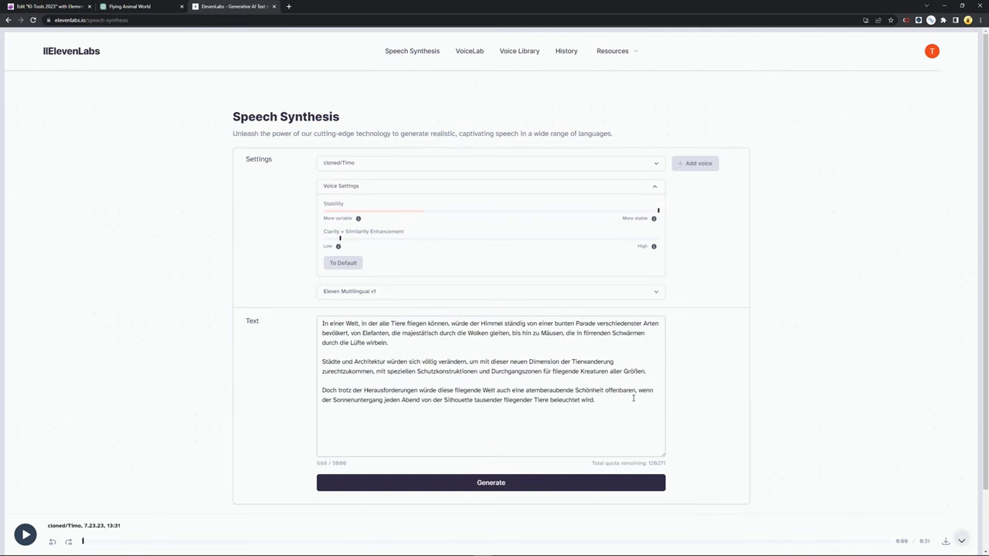
Send the whole German text to DeepL for translation into English (US) and copy the translation
left_click_drag(381, 333, 595, 400)
left_click_drag(316, 309, 309, 307)
key("ctrl+c")
key("ctrl+c")
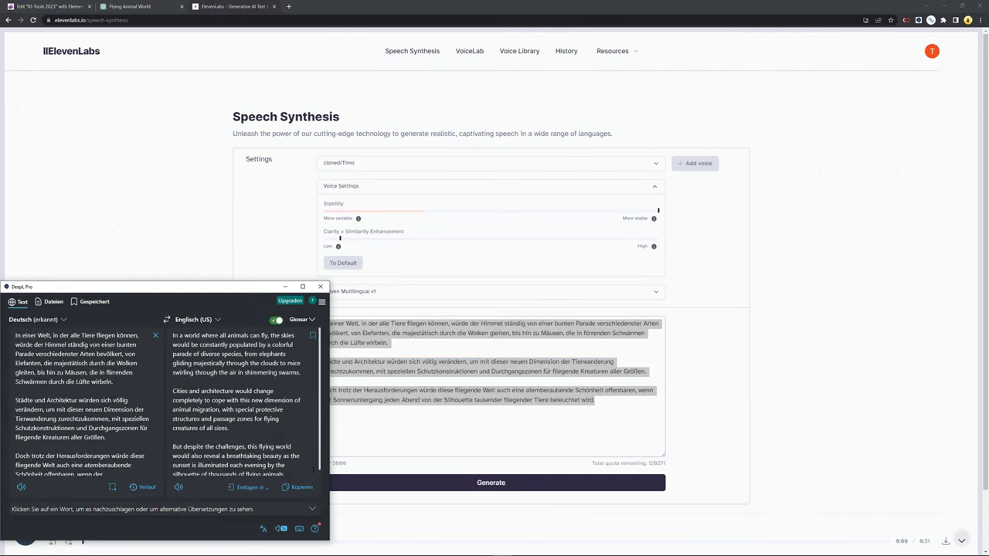
left_click(302, 488)
Replace the German text in the Speech Synthesis text box with the copied English translation
left_click(402, 379)
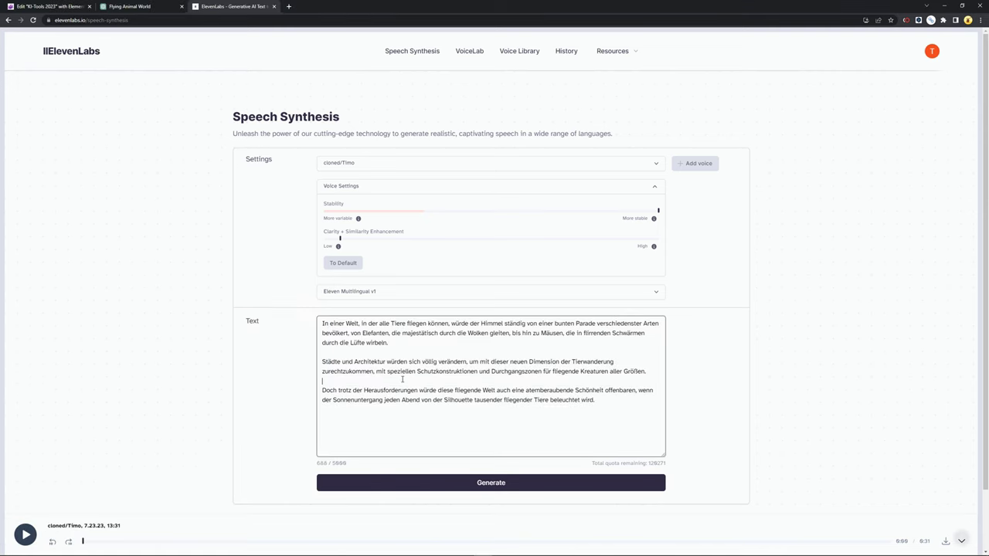
key("ctrl+a")
key("ctrl+v")
Switch the model to Eleven English v1 and generate the English speech with the cloned voice
left_click(375, 293)
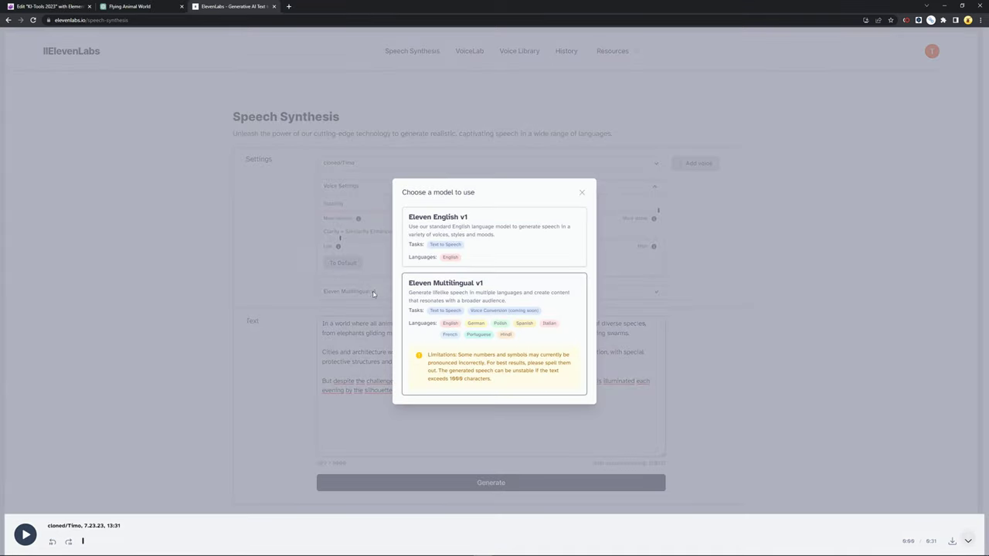
left_click(443, 232)
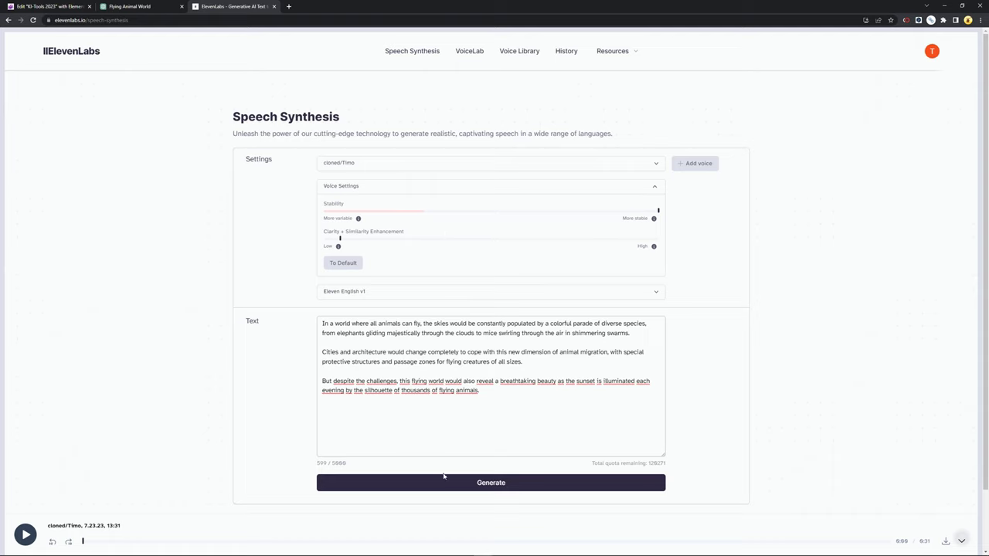
left_click(441, 487)
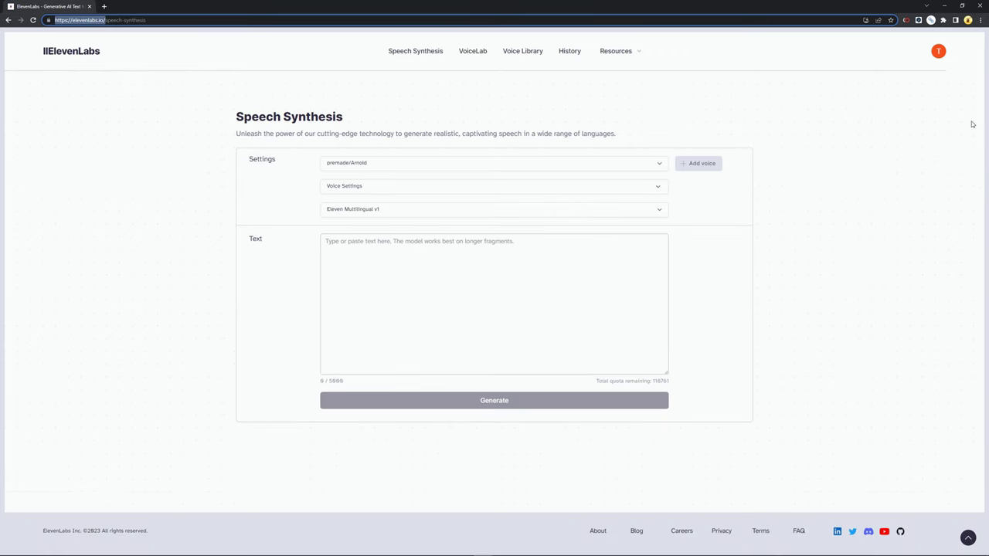
Sign out of the account and enter "Fritzchen und Co Gags!" as sample text in the homepage voice demo
left_click(945, 54)
left_click(896, 127)
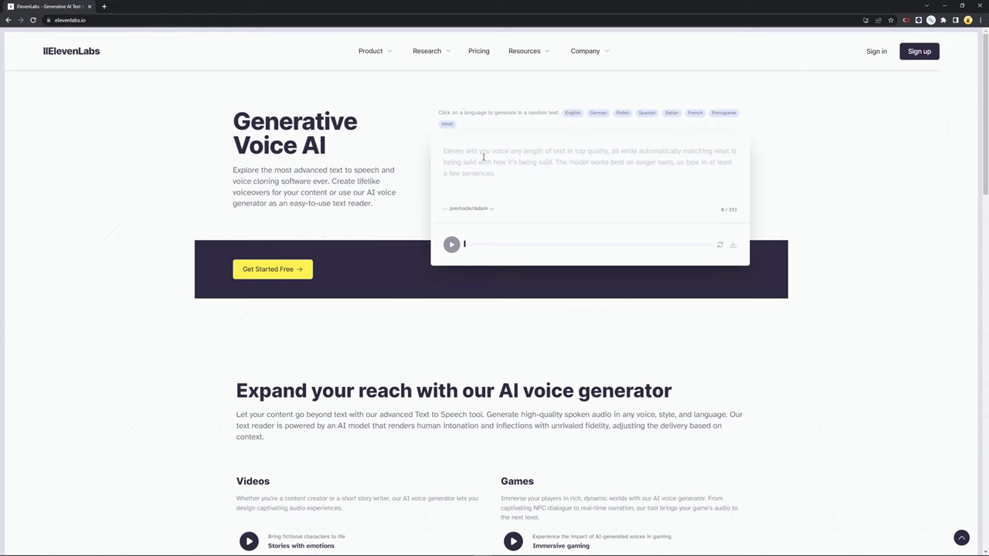
type("F")
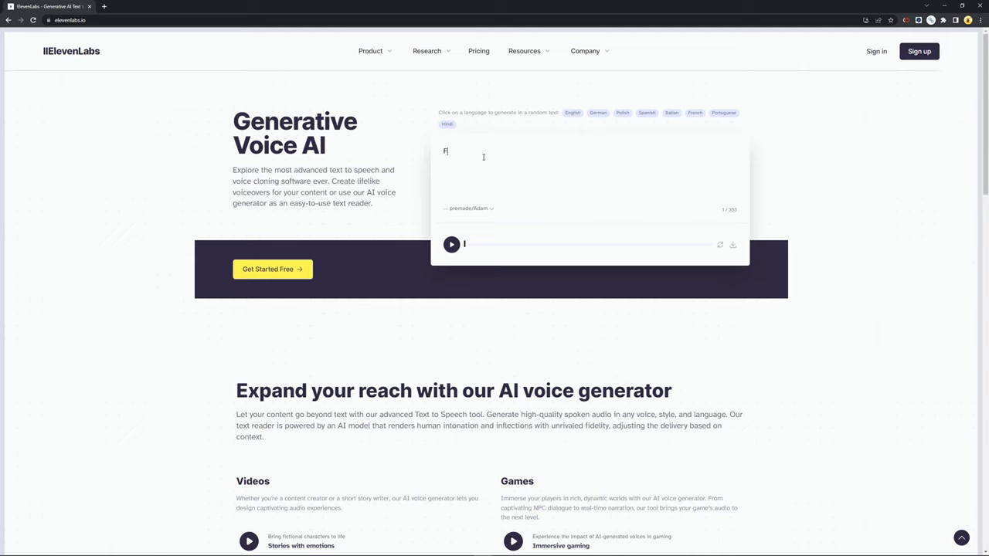
type("ritzchen und Co Gags!")
Open the pricing page and compare the prices and included features of all plans, from Free to Enterprise
left_click(478, 51)
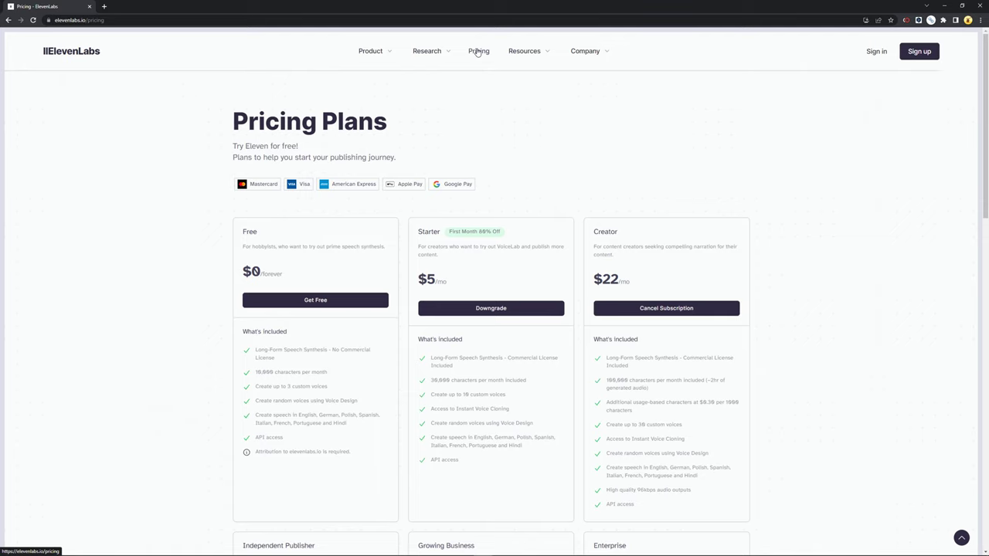
scroll(401, 231, "down", 1)
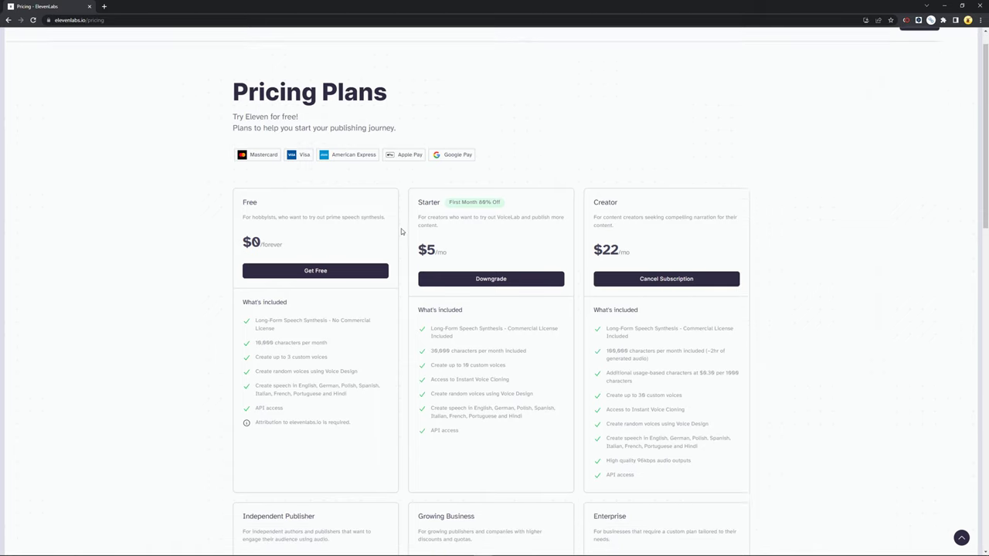
scroll(409, 415, "down", 1)
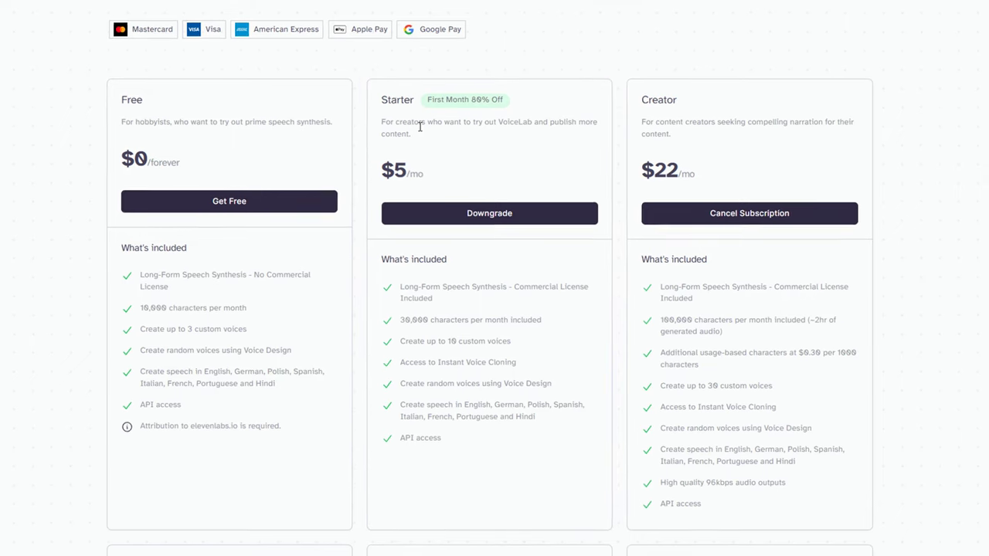
scroll(582, 224, "down", 1)
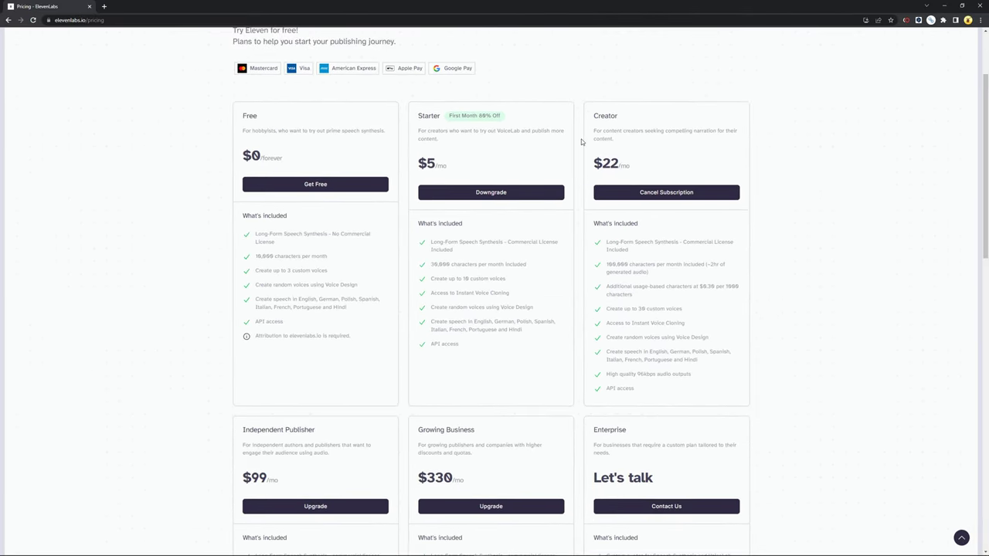
scroll(585, 144, "up", 1)
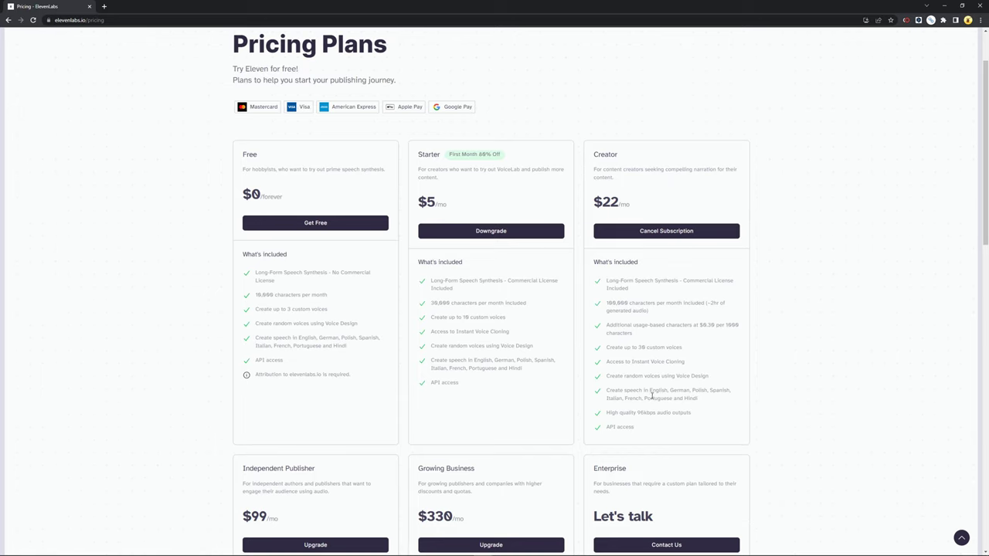
scroll(572, 449, "down", 3)
scroll(491, 431, "down", 2)
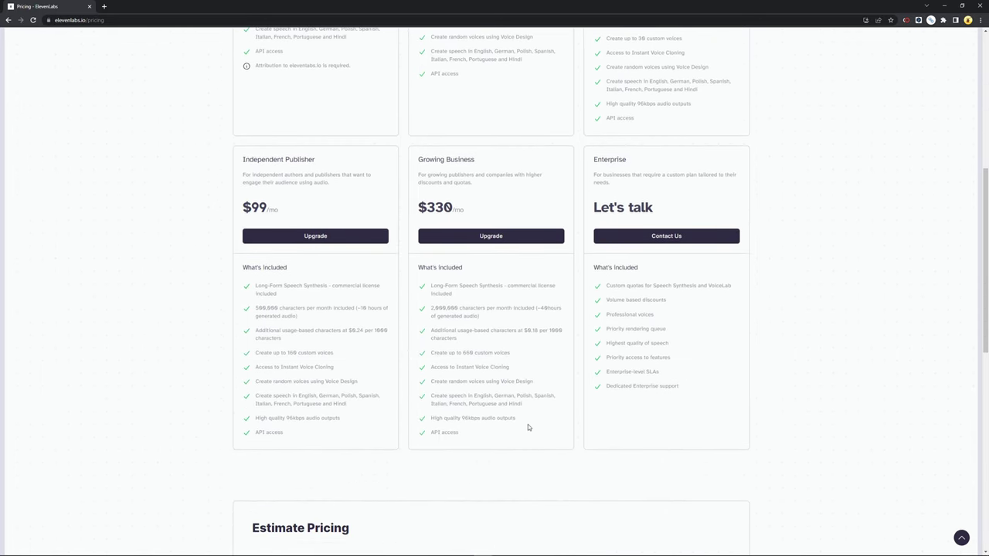
scroll(528, 426, "up", 4)
scroll(578, 333, "up", 1)
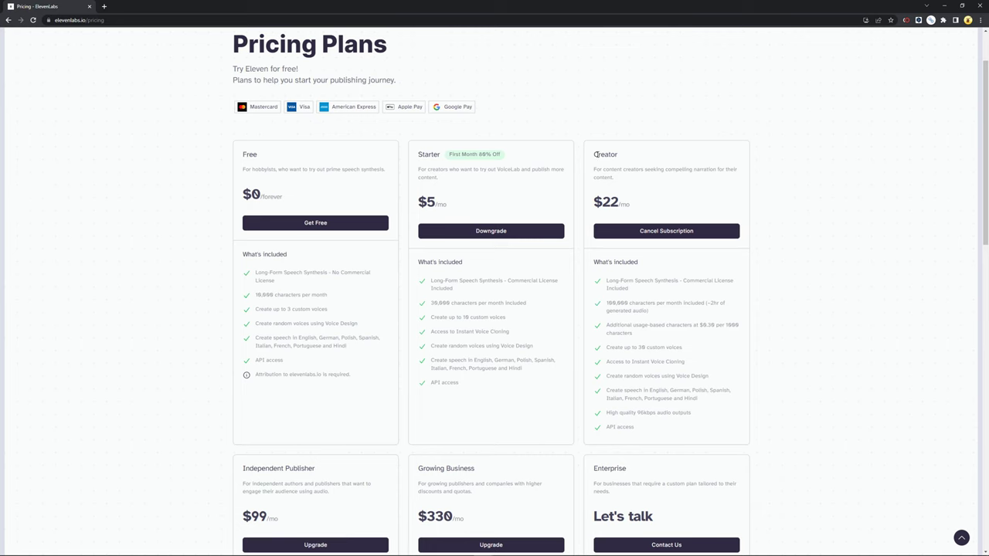
Examine the Creator plan's monthly price and included features in comparison with the neighbouring plans
left_click_drag(595, 153, 677, 436)
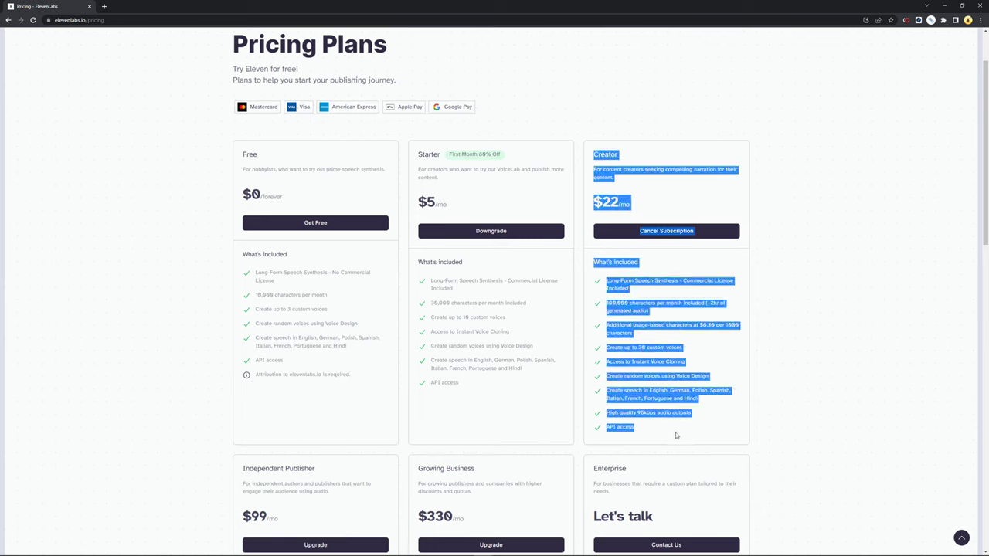
left_click(676, 436)
left_click_drag(601, 202, 633, 206)
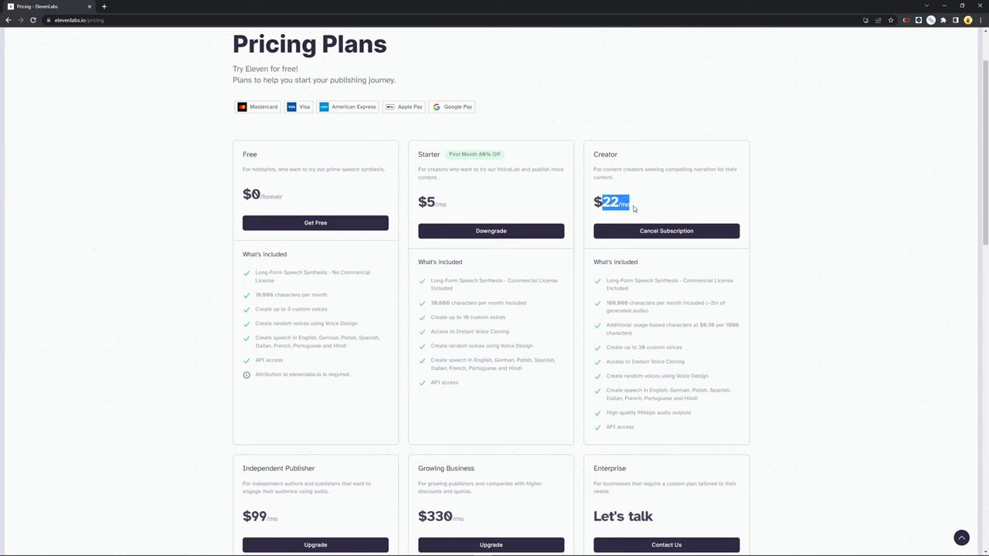
left_click(634, 207)
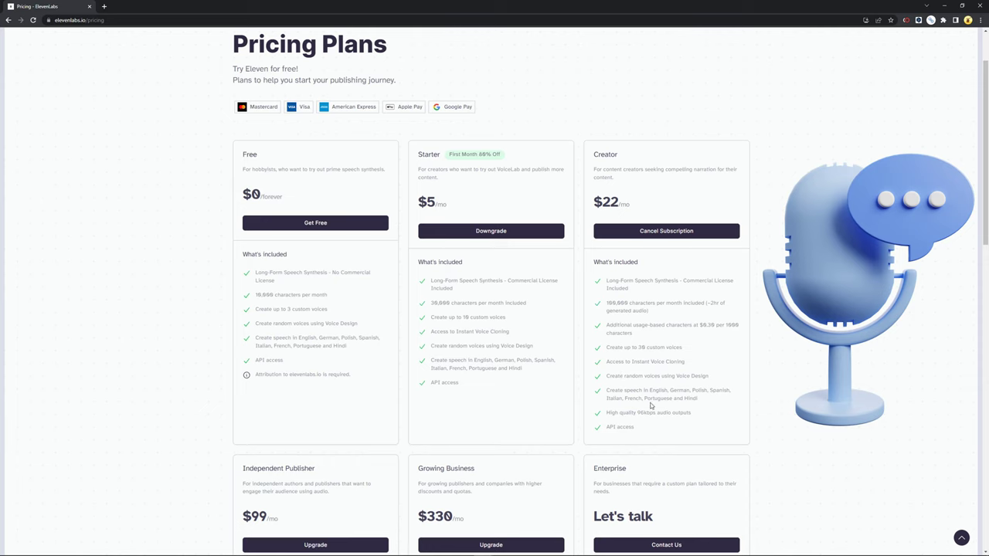
scroll(757, 397, "up", 1)
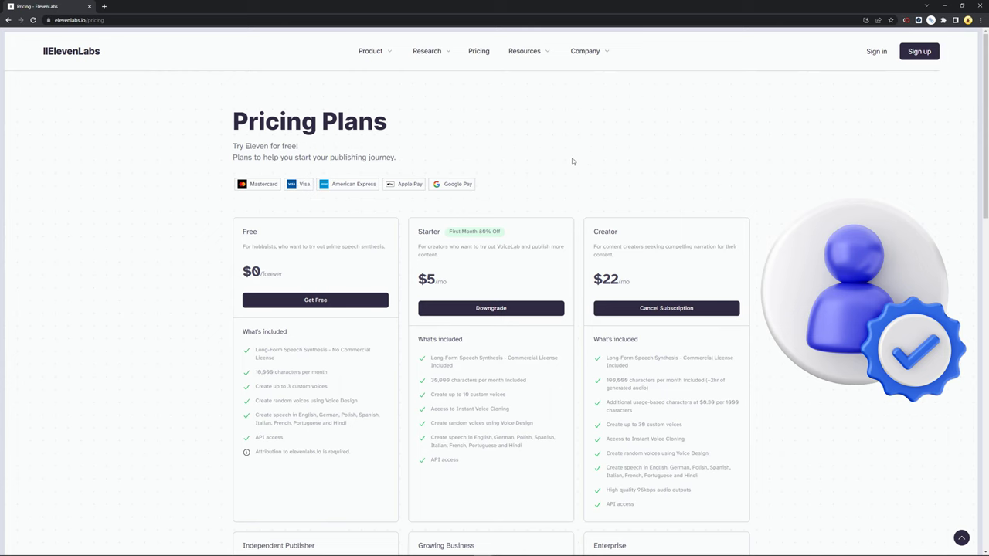
scroll(647, 427, "down", 1)
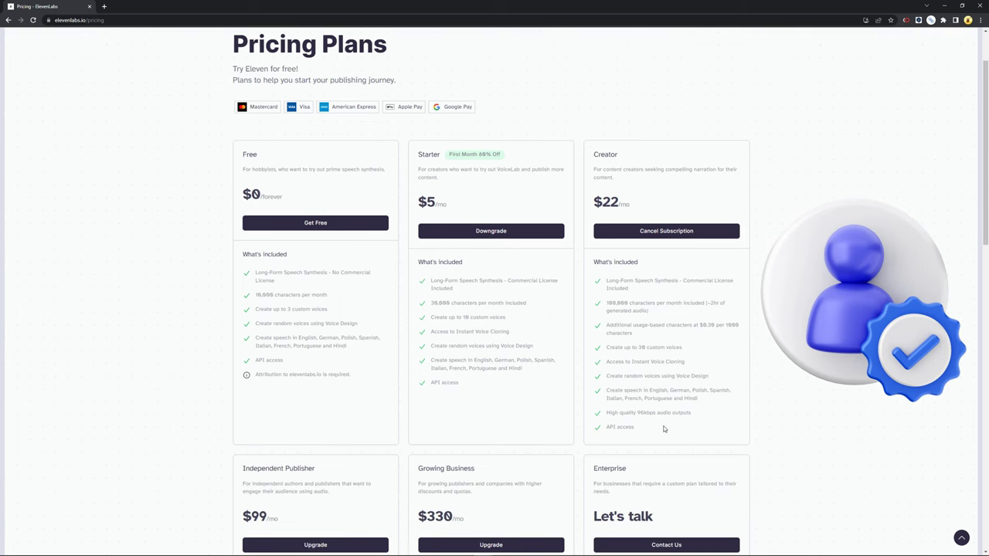
scroll(663, 429, "down", 1)
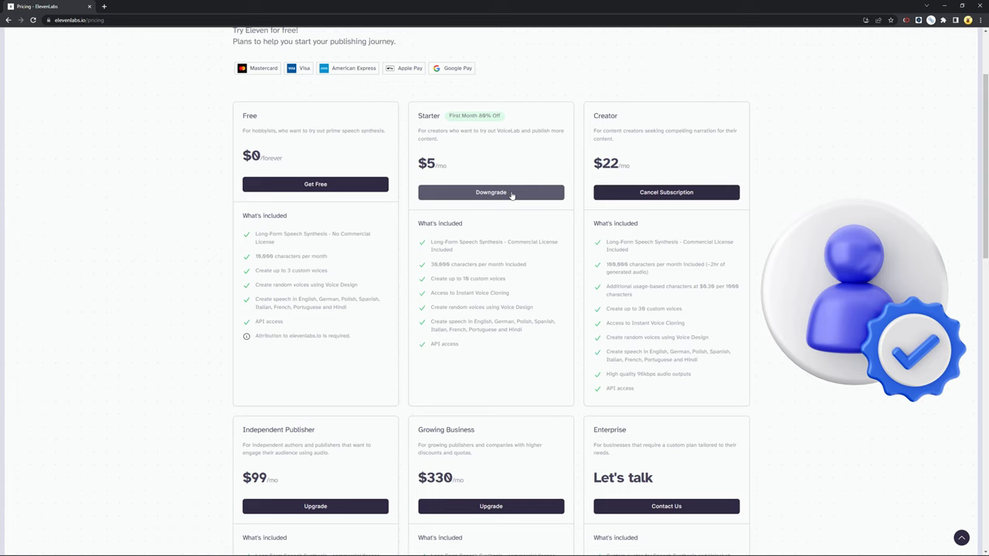
Choose the Starter plan and open the Google account sign-up for it
left_click(511, 193)
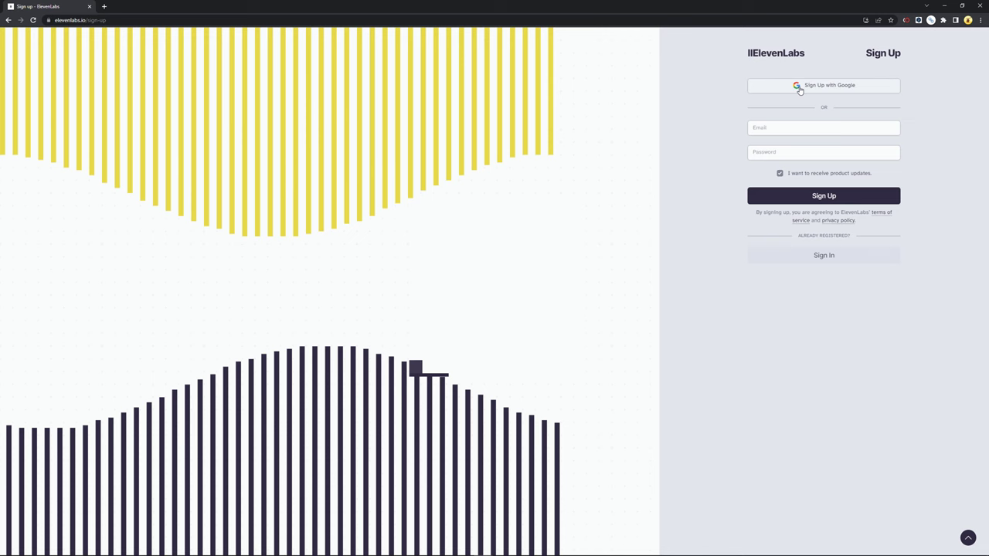
left_click(800, 87)
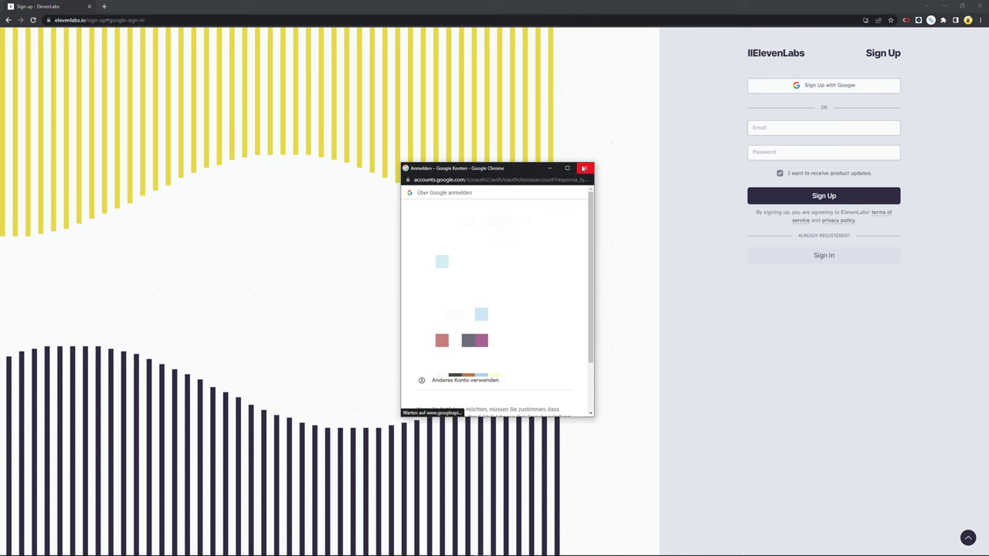
Choose the Google account to sign in with, then review the pricing plans and the Resources entries
left_click(494, 267)
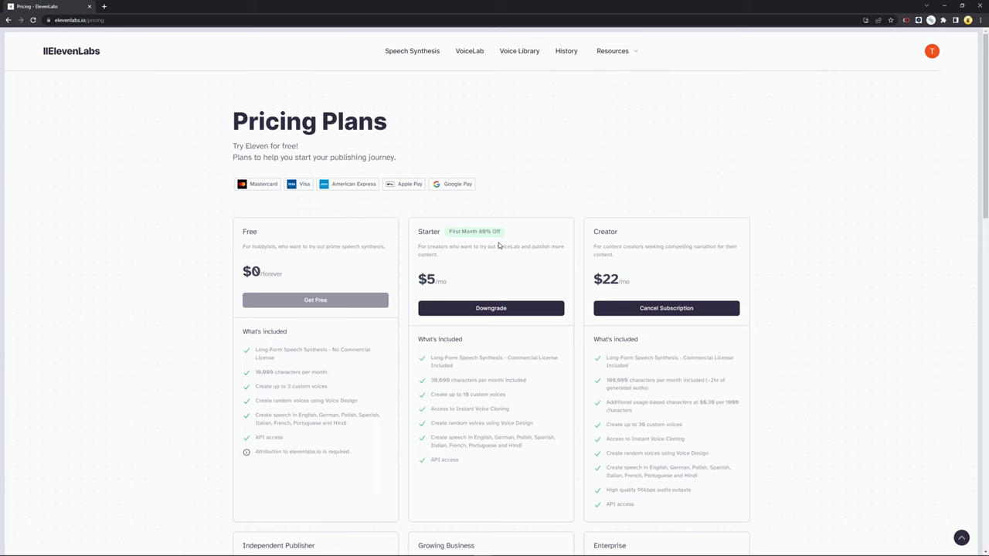
scroll(498, 248, "down", 2)
scroll(502, 278, "up", 2)
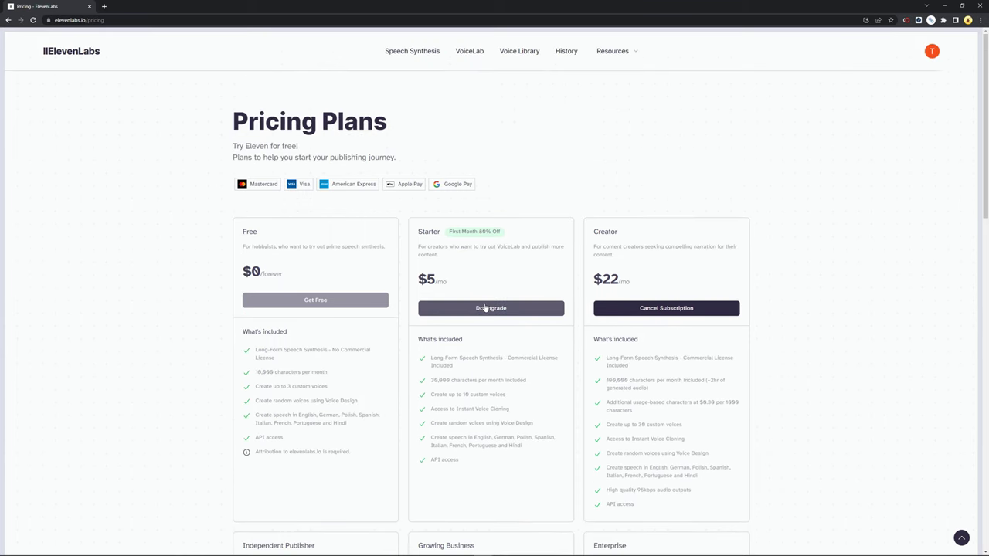
left_click(611, 53)
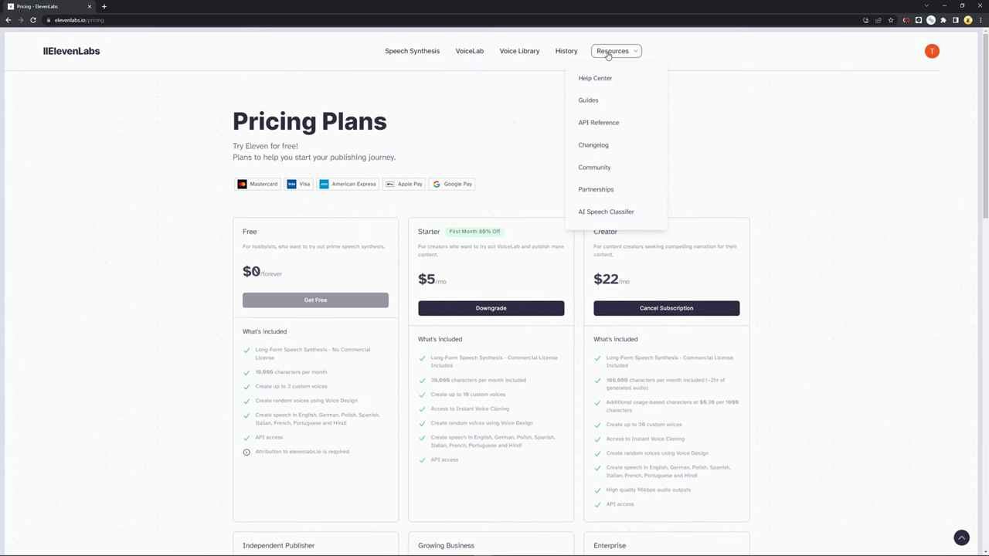
Start adding a generative or cloned voice in VoiceLab and choose the Voice Library as its source
left_click(474, 52)
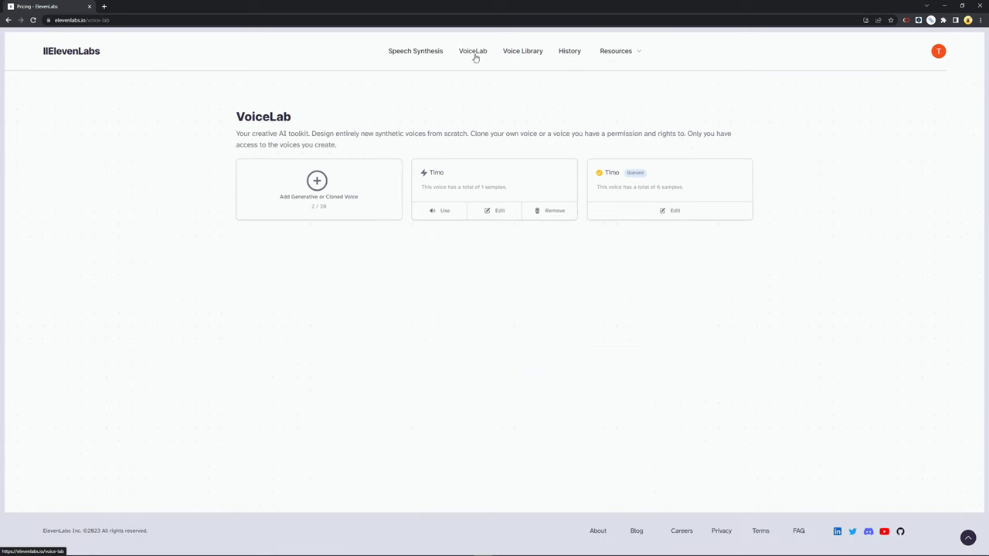
left_click(327, 196)
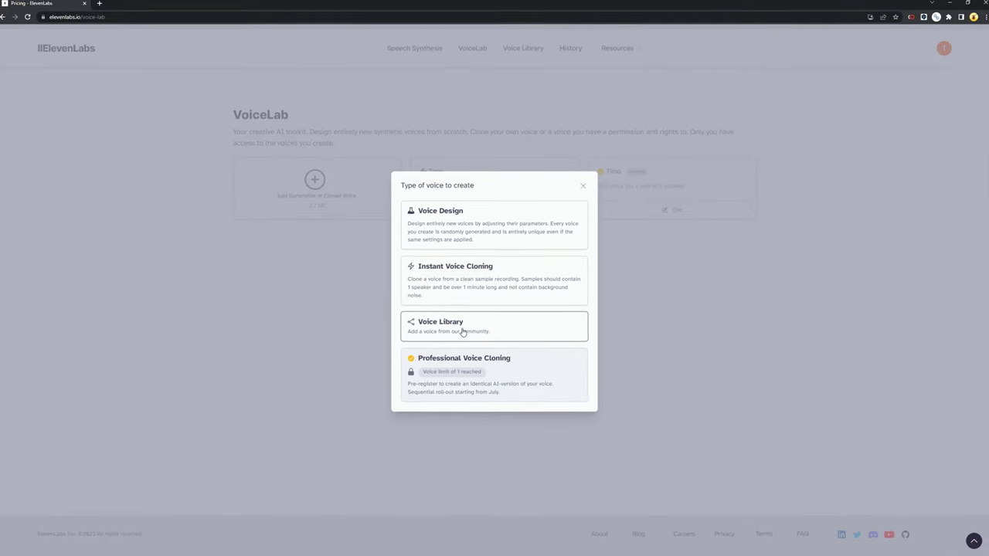
left_click(462, 331)
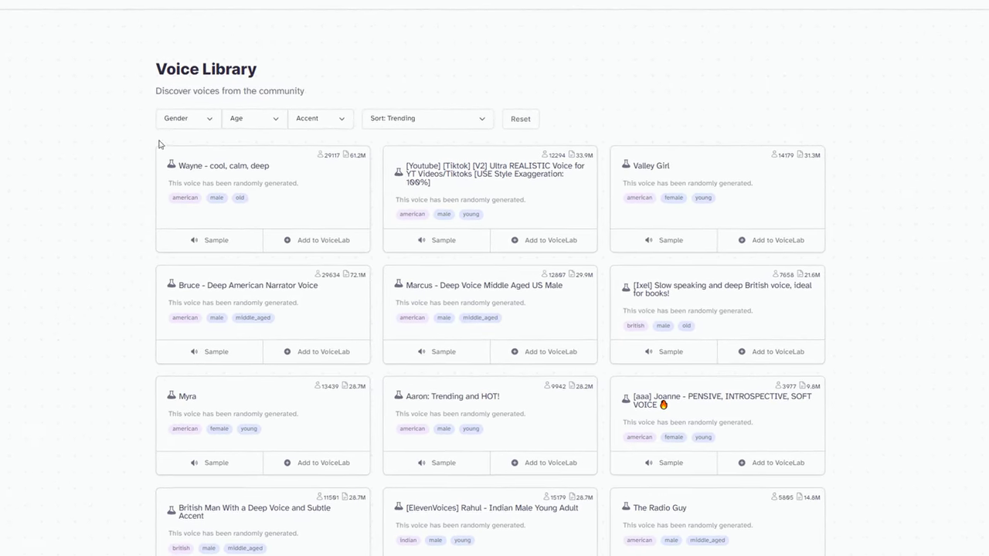
Browse the trending community voices in the Voice Library, then return to the start of the list
scroll(150, 222, "down", 2)
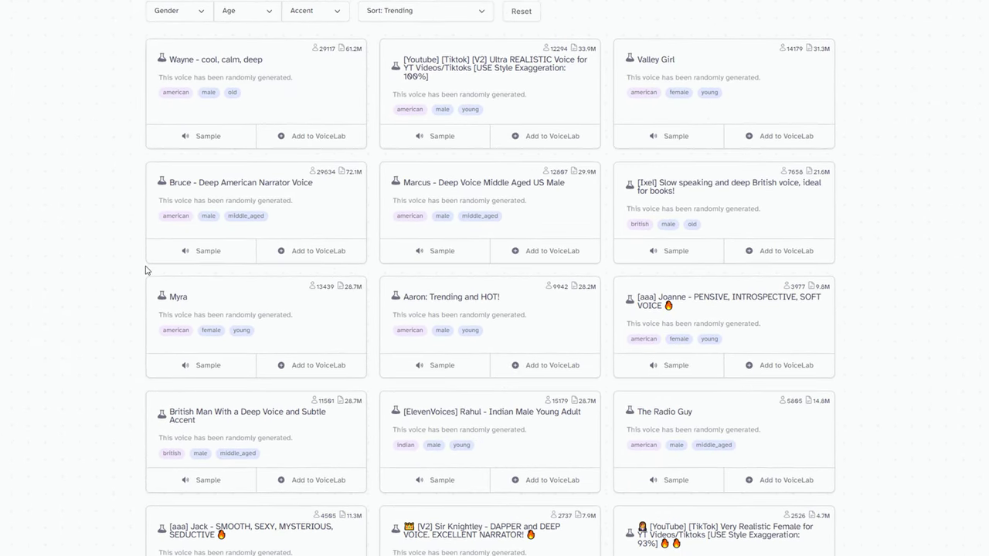
scroll(146, 270, "down", 3)
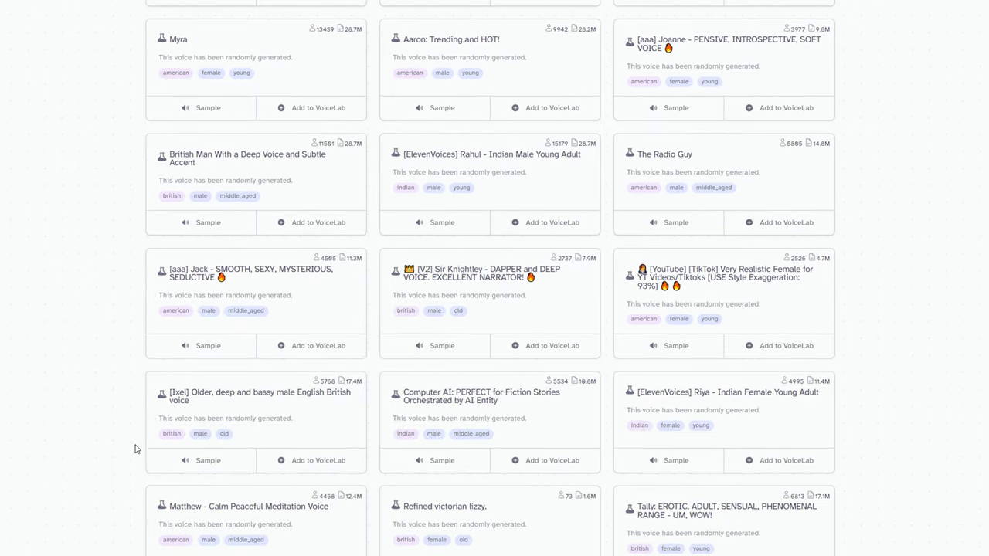
scroll(134, 449, "down", 2)
scroll(136, 456, "down", 4)
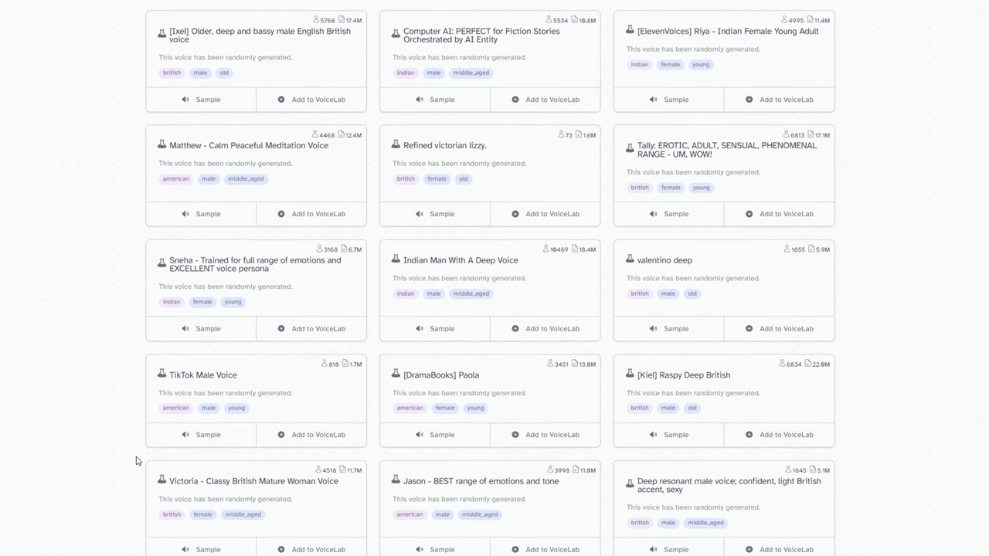
scroll(490, 309, "up", 15)
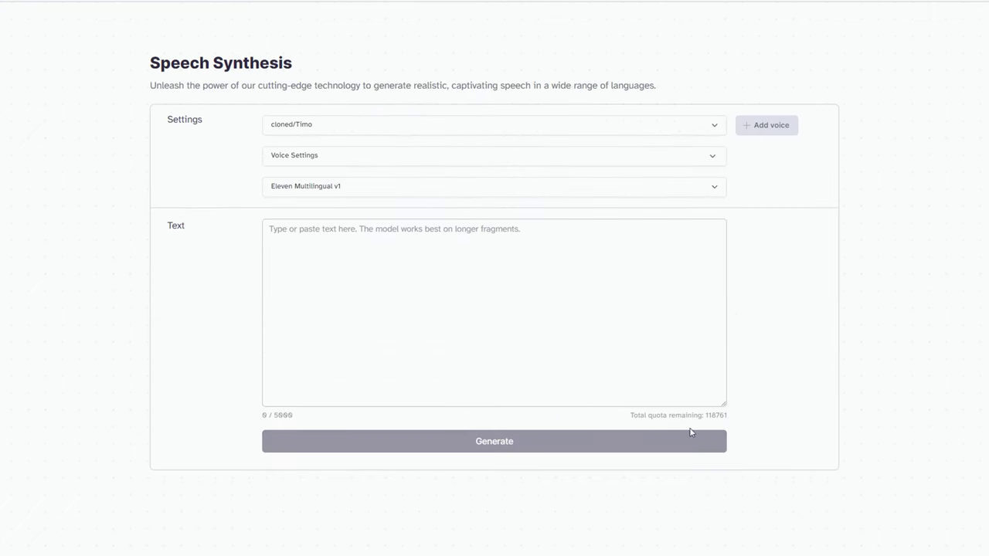
Highlight the total remaining character quota under the Speech Synthesis text field, then clear the highlight
mouse_move(706, 415)
left_mouse_down()
mouse_move(736, 418)
mouse_move(623, 414)
left_mouse_up()
left_click_drag(735, 423, 623, 422)
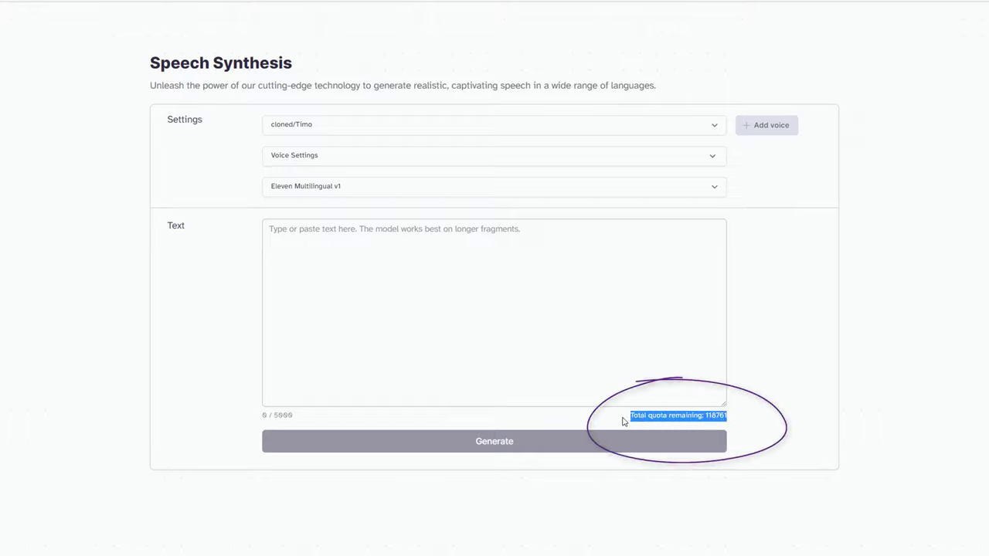
left_click(622, 421)
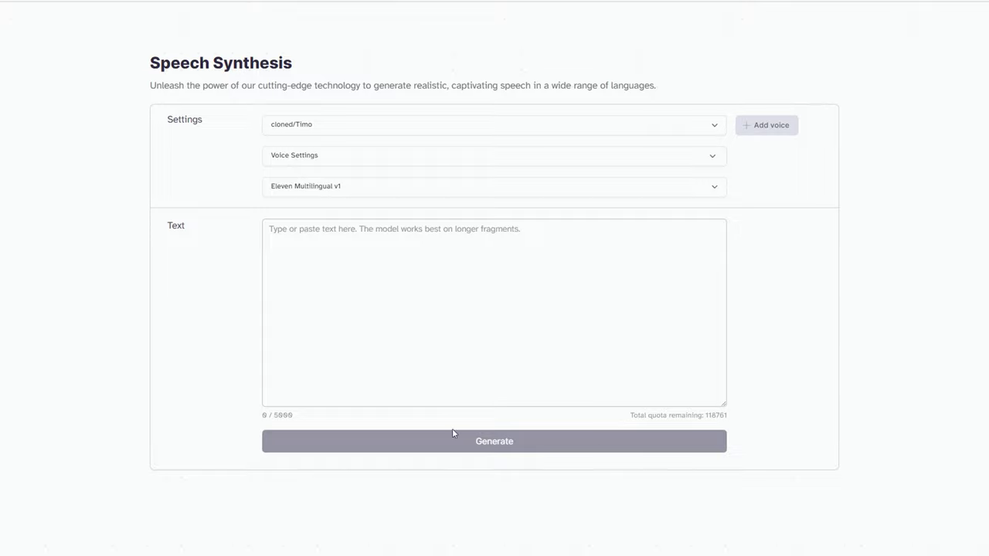
Look through the selectable cloned and premade voices and the languages supported by the available speech models
left_click(346, 123)
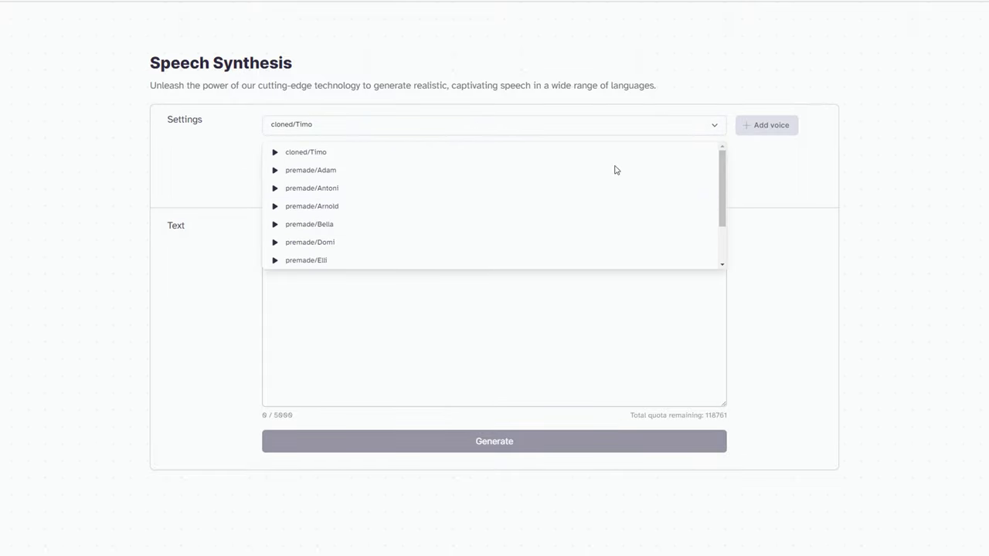
mouse_move(720, 172)
left_mouse_down()
mouse_move(718, 229)
mouse_move(712, 199)
left_mouse_up()
left_click(761, 188)
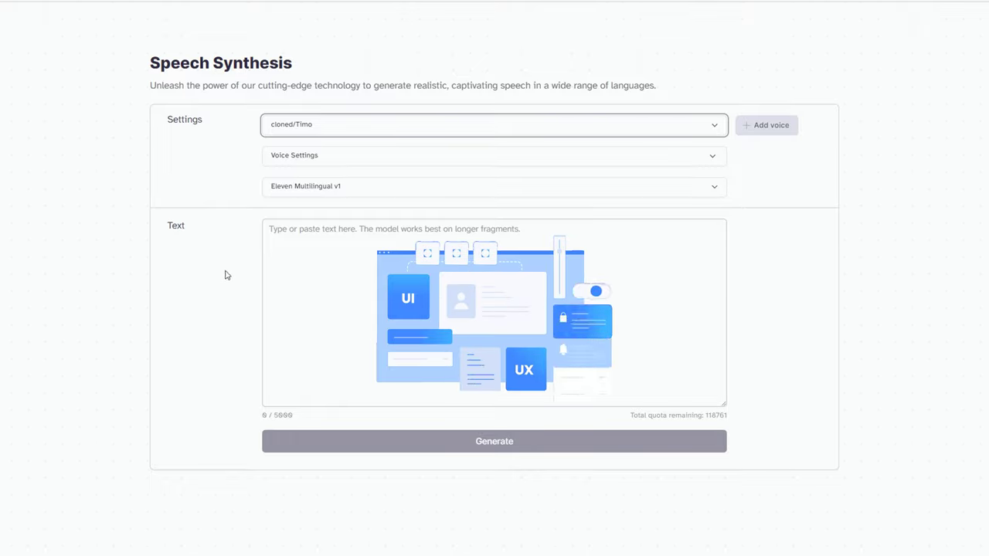
left_click(305, 191)
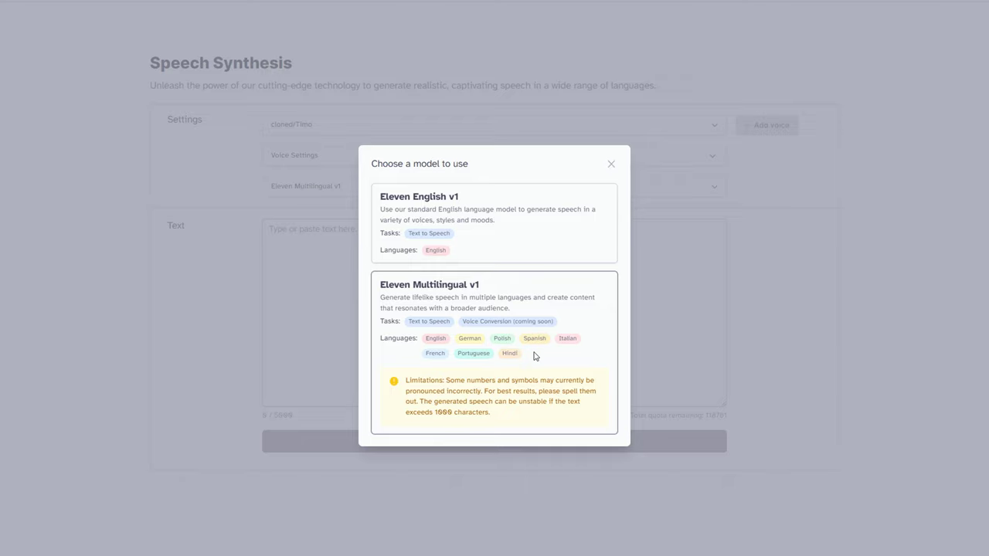
left_click(611, 164)
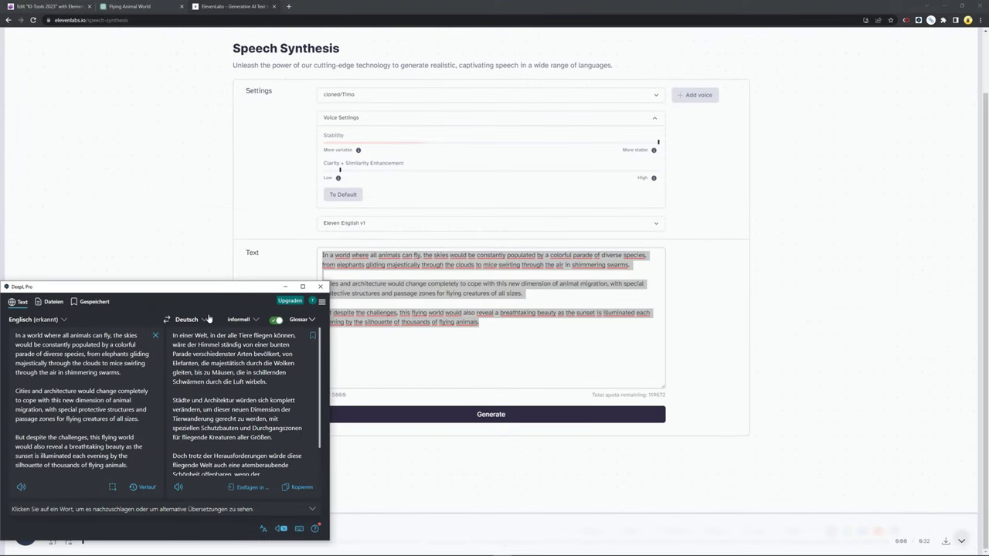
In DeepL, set the target language of the flying-animals text to Spanish and copy the translation
left_click(205, 319)
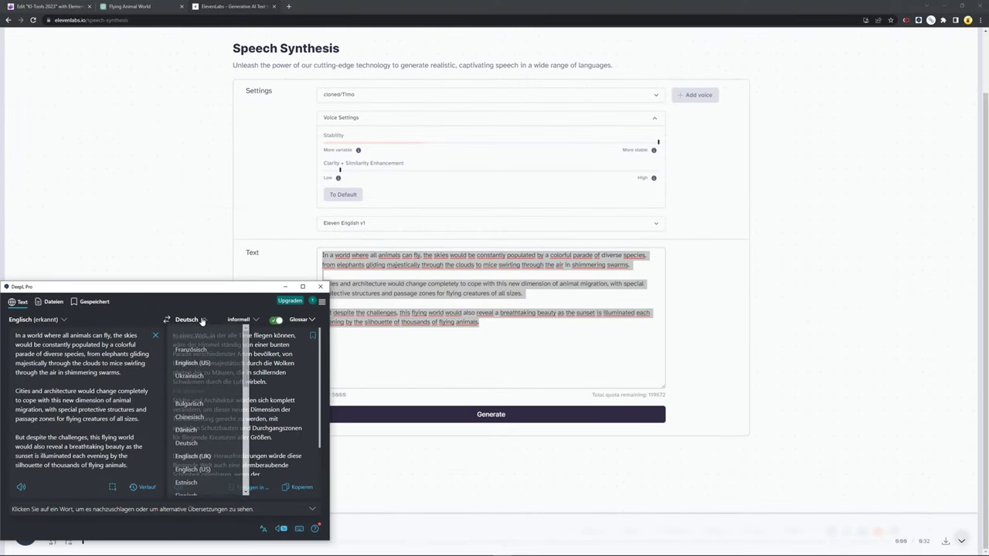
scroll(197, 422, "down", 5)
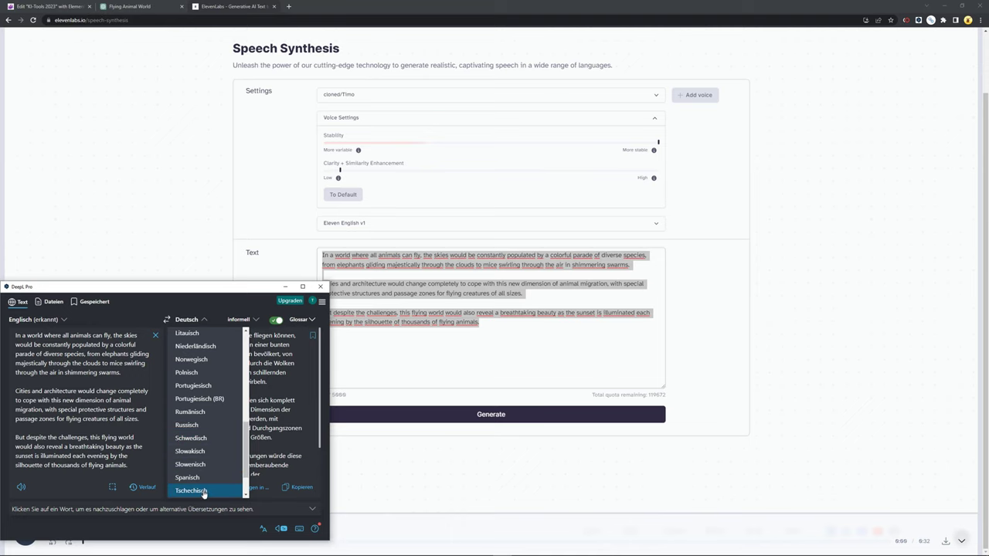
left_click(202, 479)
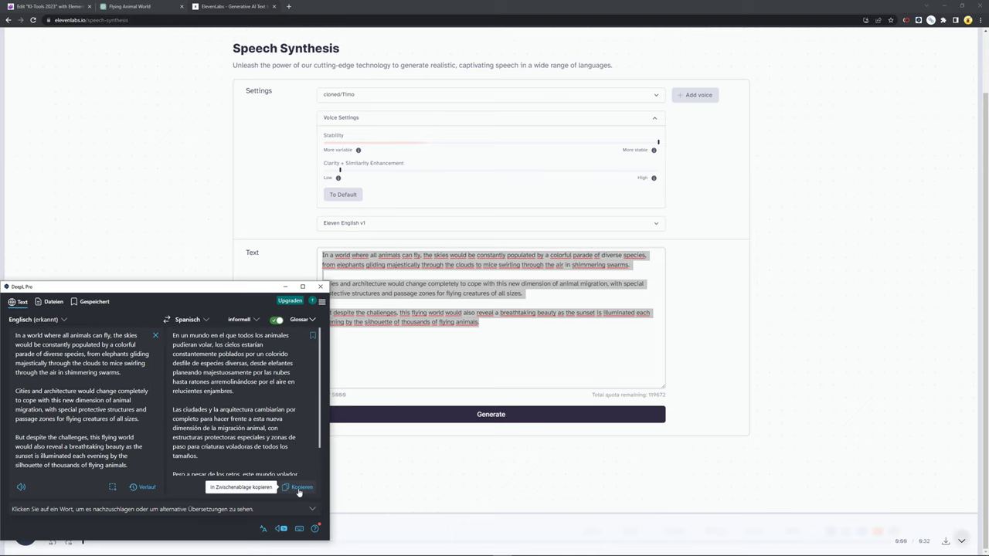
left_click(296, 488)
Back in ElevenLabs, replace the English text with the Spanish translation beginning "En un mundo en el que todos los animales" and generate the speech
left_click(405, 235)
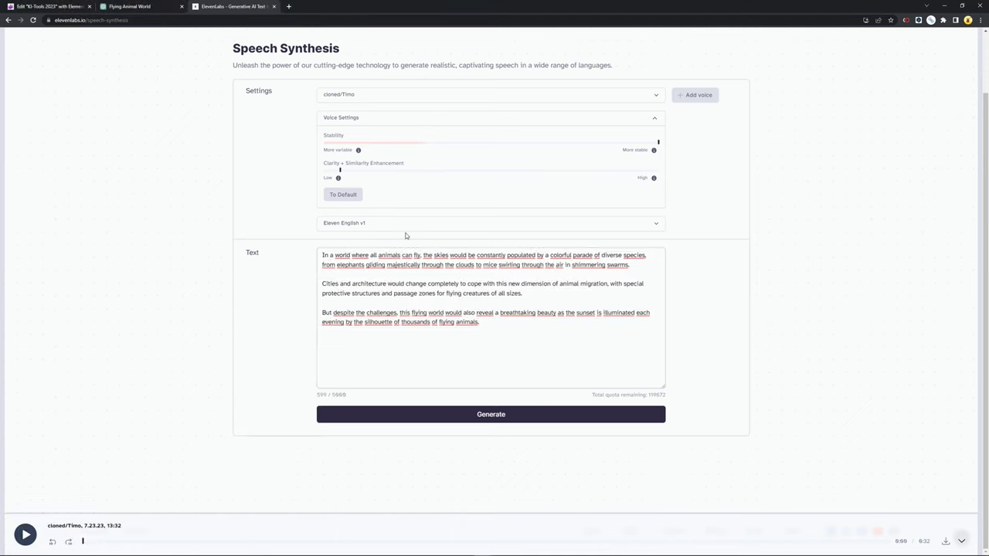
left_click(404, 229)
left_click(427, 324)
key("ctrl+a")
type("En un mundo en el que todos los animales pudieran volar, los cielos estarían constantemente poblados por un colorido desfile de especies diversas, desde elefantes planeando majestuosamente por las nubes hasta ratones arremolinándose por el aire en relucientes enjambres.  Las ciudades y la arquitectura cambiarían por completo para hacer frente a esta nueva dimensión de la migración animal, con estructuras protectoras especiales y zonas de paso para criaturas voladoras de todos los tamaños.  Pero a pesar de los retos, este mundo volador también revelaría una belleza impresionante cuando el atardecer se iluminara cada noche con la silueta de miles de animales voladores.")
left_click(449, 415)
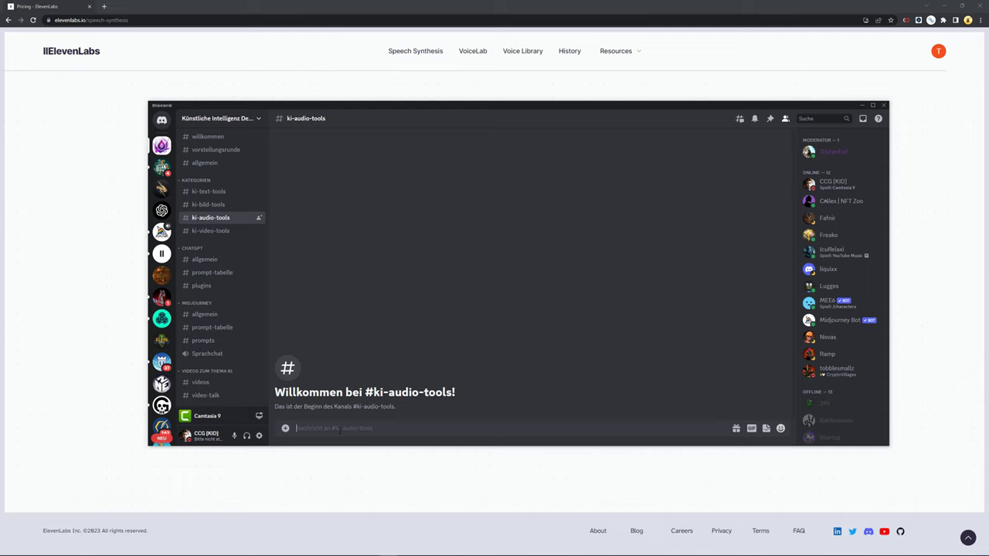
In Discord, write the message "Danke fürs Zuschauen! <3" in the ki-audio-tools channel
type("Da")
type("uschauen! <3")
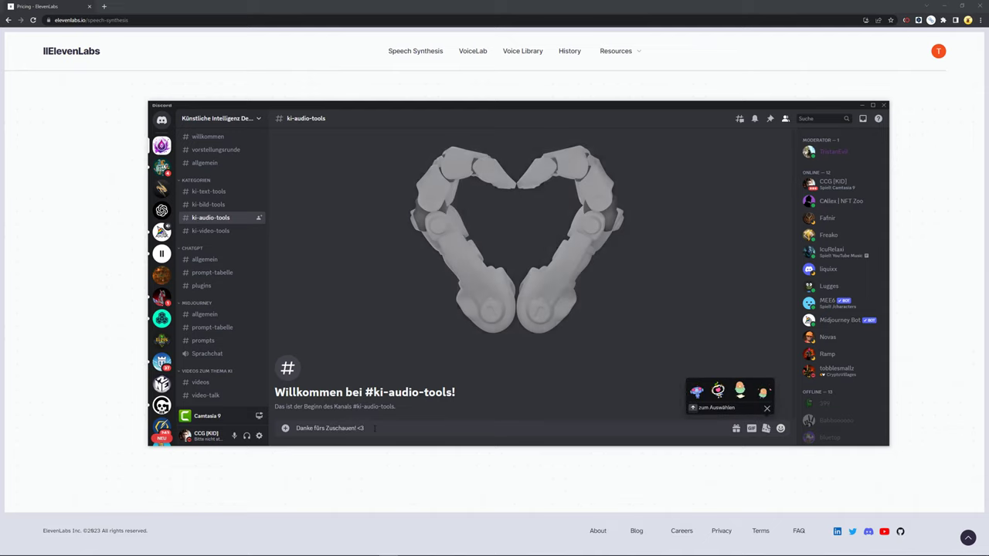